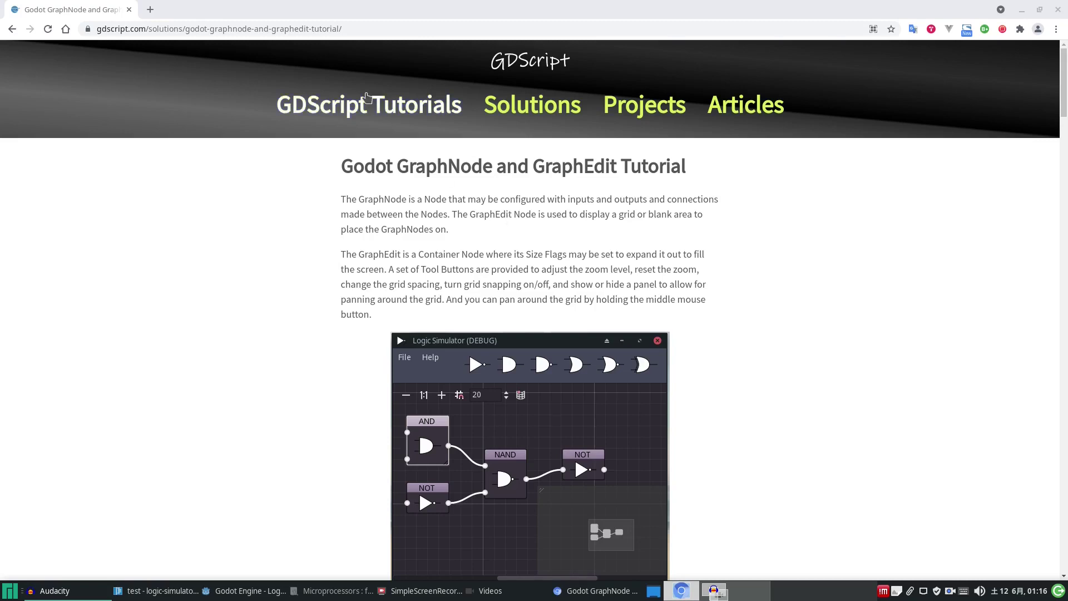
Select the tutorial title and scroll down to the Customizing GraphNodes section.
{"action": "left_click_drag", "start_coordinate": [343, 166], "coordinate": [696, 168]}
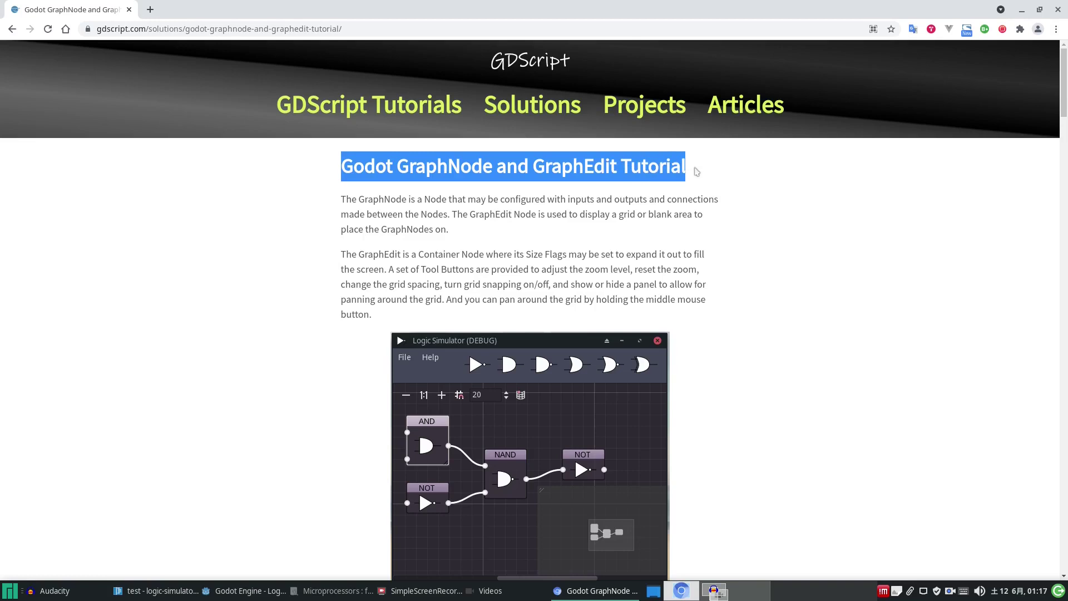
{"action": "scroll", "coordinate": [734, 303], "scroll_direction": "down", "scroll_amount": 1}
{"action": "scroll", "coordinate": [734, 303], "scroll_direction": "down", "scroll_amount": 4}
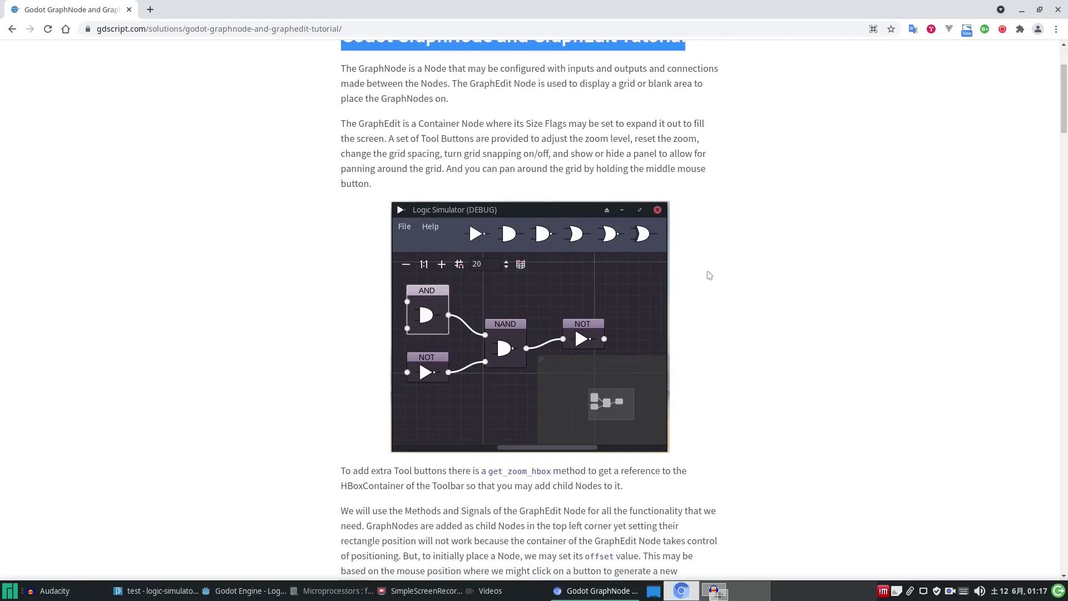
{"action": "scroll", "coordinate": [637, 359], "scroll_direction": "down", "scroll_amount": 9}
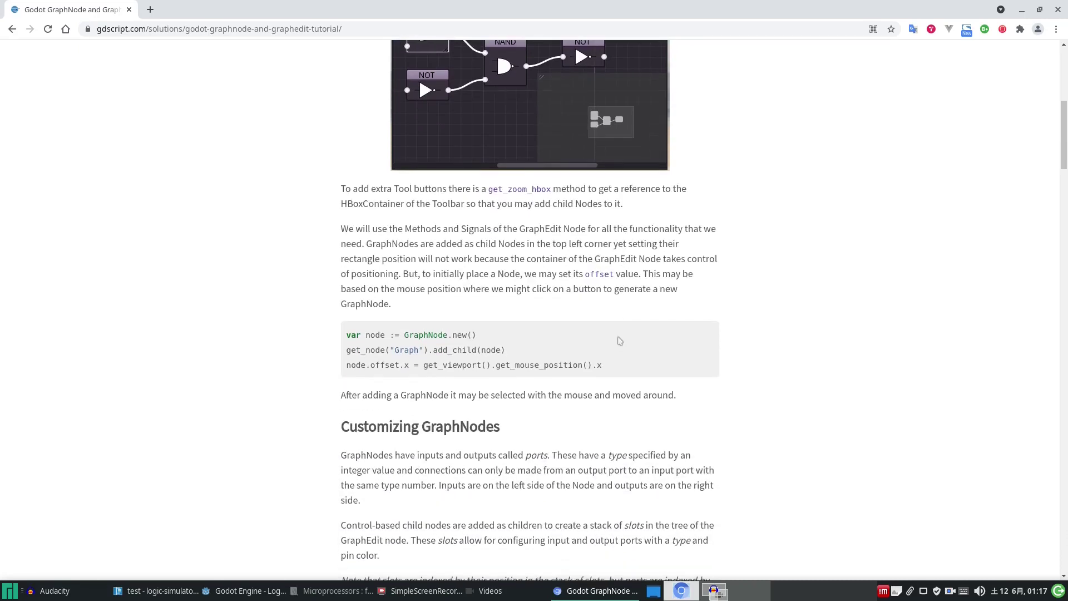
{"action": "scroll", "coordinate": [616, 339], "scroll_direction": "down", "scroll_amount": 3}
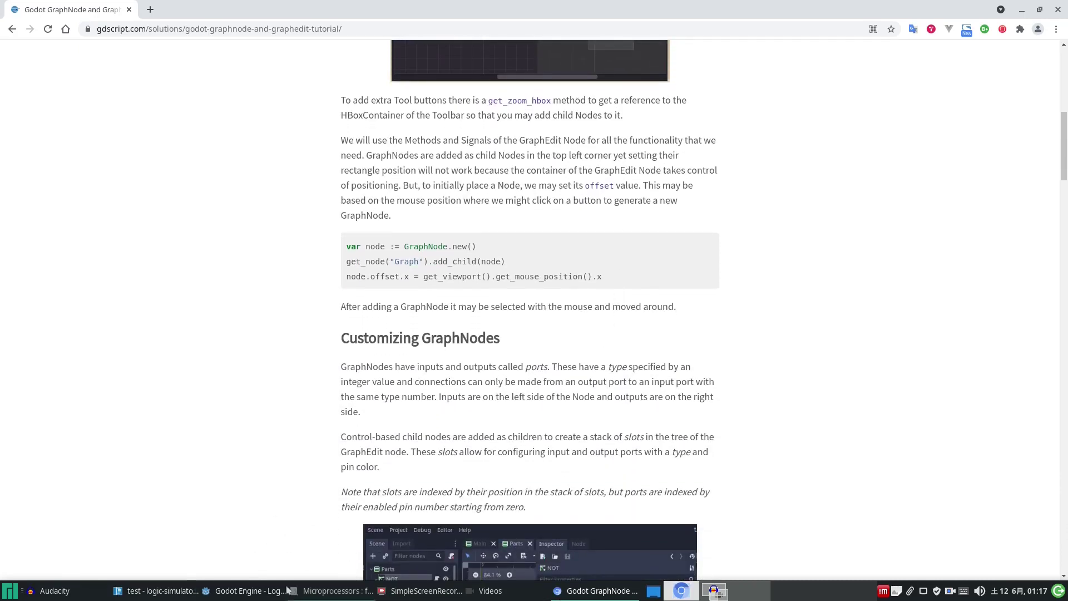
Switch to Godot, browse the Main.gd script, and run the Logic Simulator project.
{"action": "left_click", "coordinate": [265, 593]}
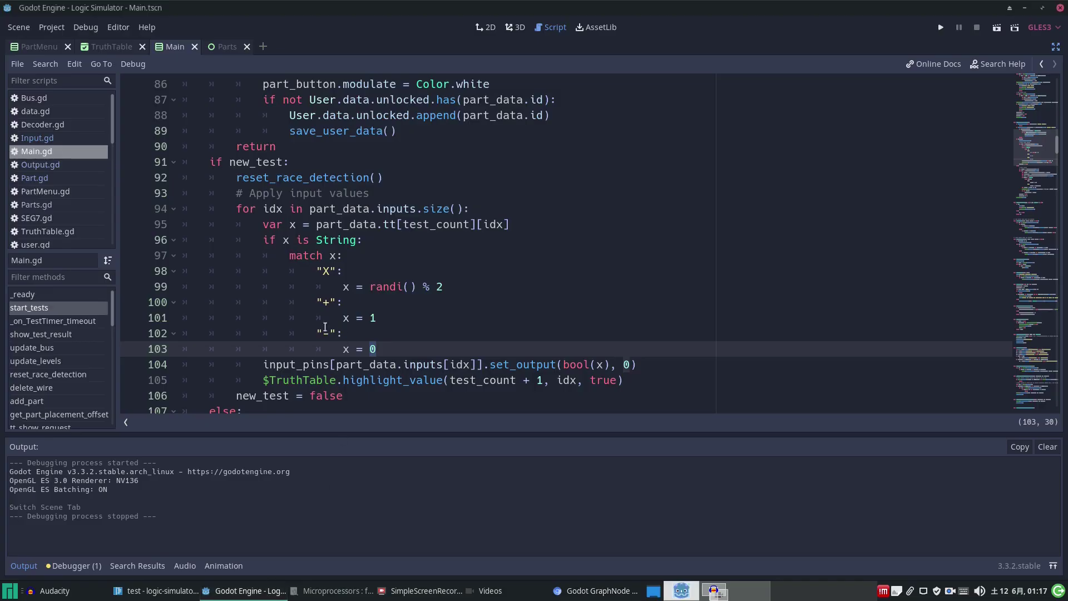
{"action": "scroll", "coordinate": [304, 318], "scroll_direction": "up", "scroll_amount": 18}
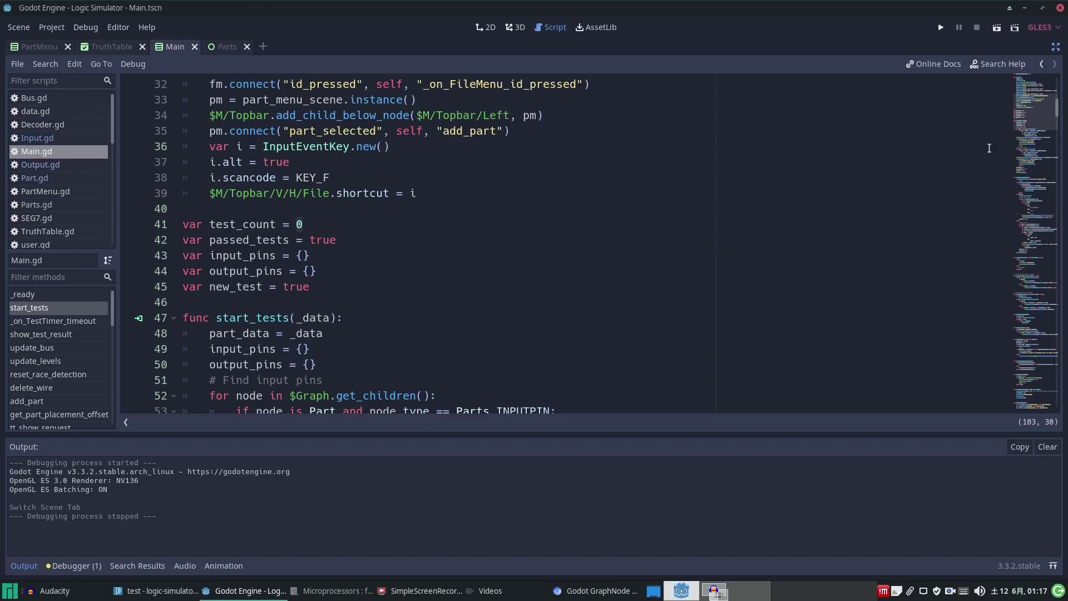
{"action": "left_click_drag", "start_coordinate": [1056, 107], "coordinate": [1049, 71]}
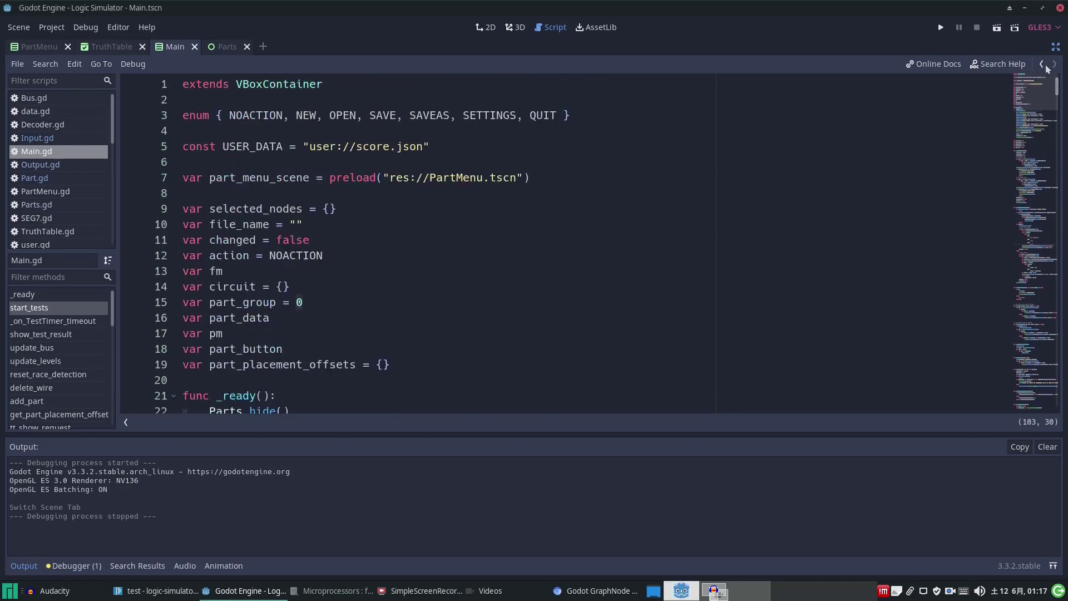
{"action": "scroll", "coordinate": [421, 399], "scroll_direction": "down", "scroll_amount": 8}
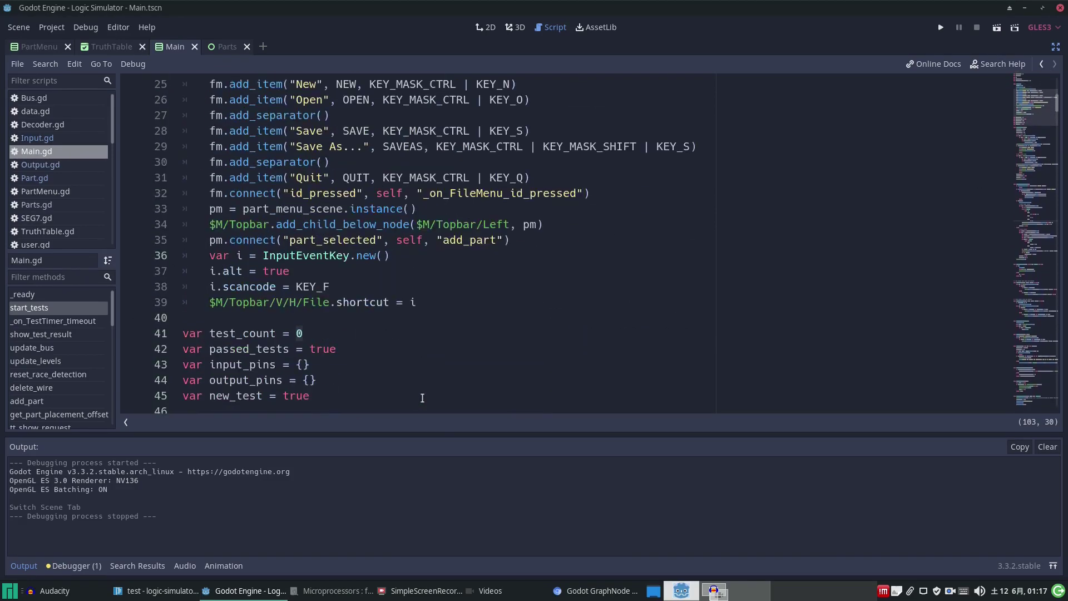
{"action": "scroll", "coordinate": [422, 398], "scroll_direction": "down", "scroll_amount": 9}
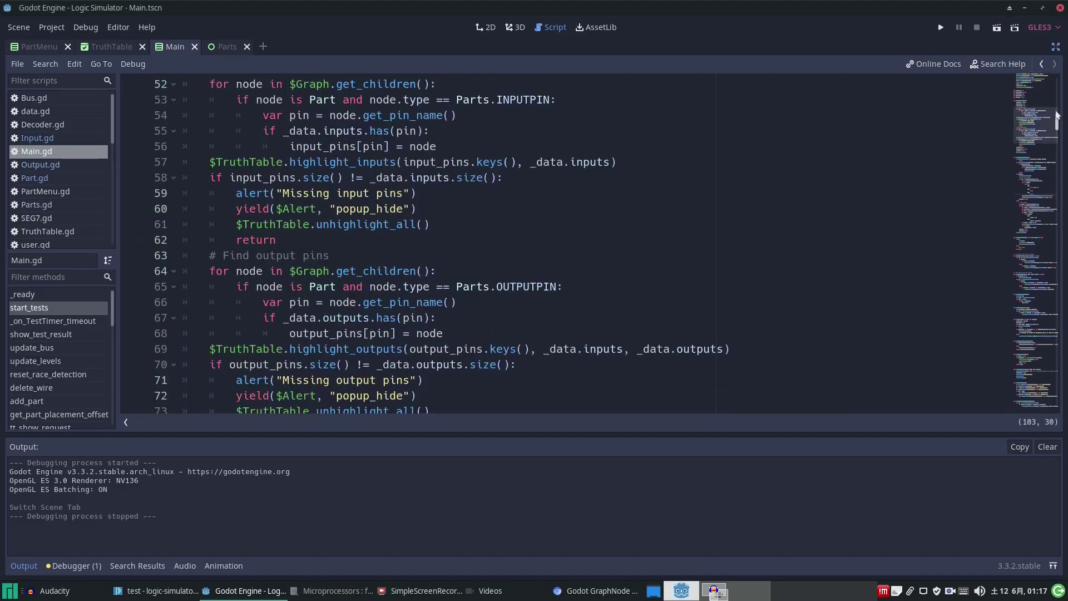
{"action": "left_click", "coordinate": [1049, 230]}
{"action": "left_click_drag", "start_coordinate": [1049, 230], "coordinate": [1066, 62]}
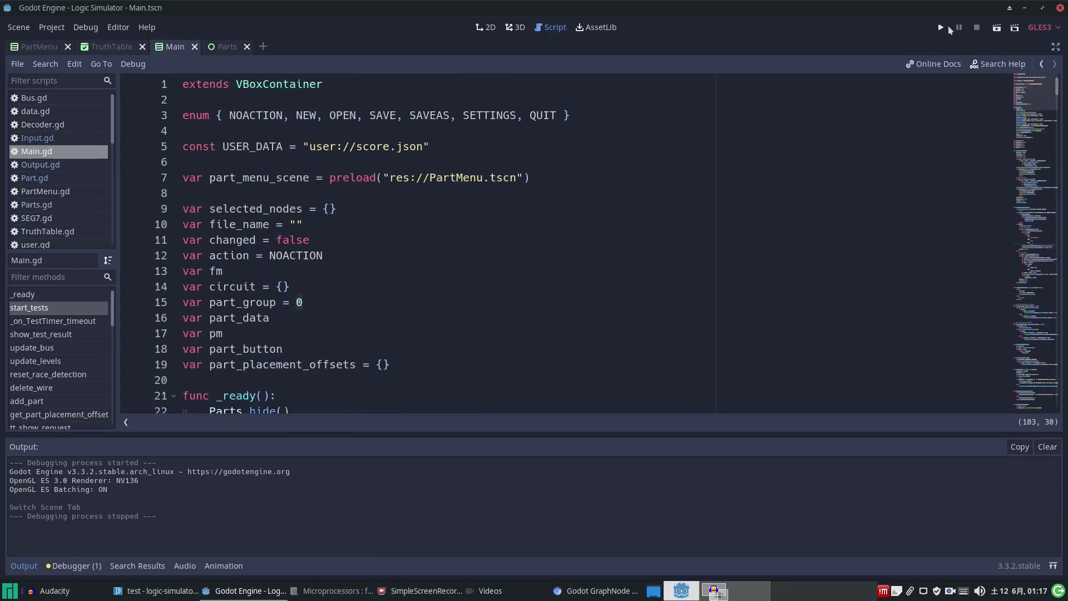
{"action": "left_click", "coordinate": [941, 27]}
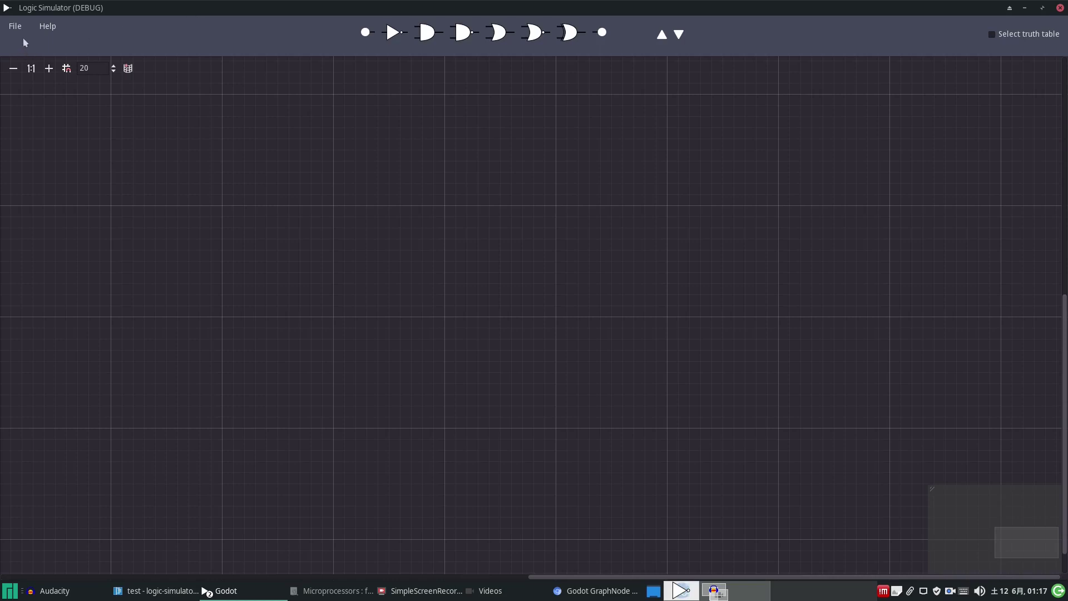
Place an AND gate on the canvas and add an INPUT PUSH button.
{"action": "left_click", "coordinate": [427, 33]}
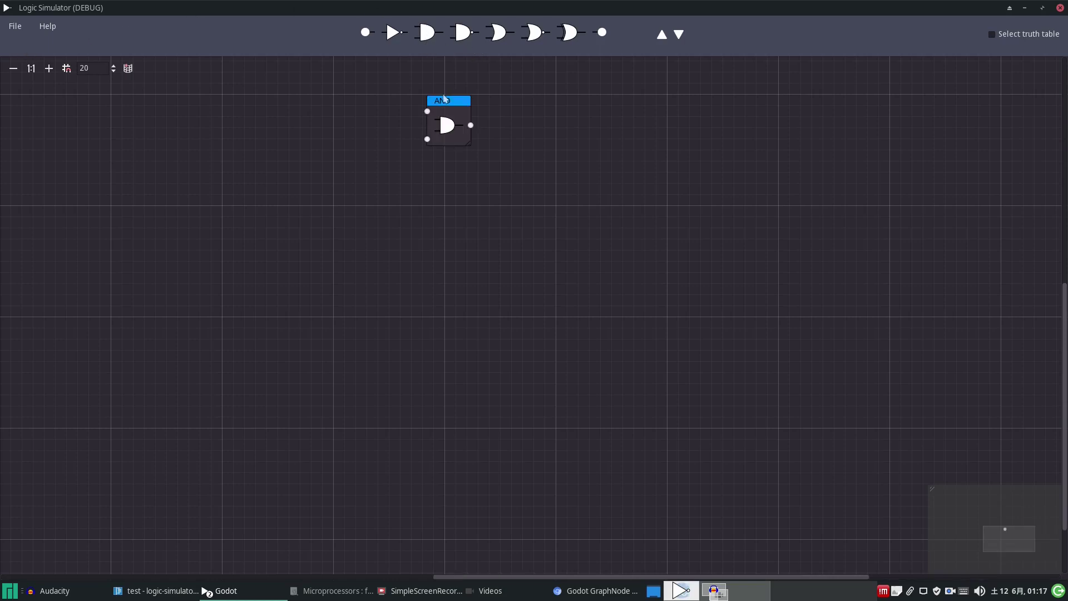
{"action": "left_click_drag", "start_coordinate": [443, 99], "coordinate": [361, 167]}
{"action": "left_click", "coordinate": [365, 33]}
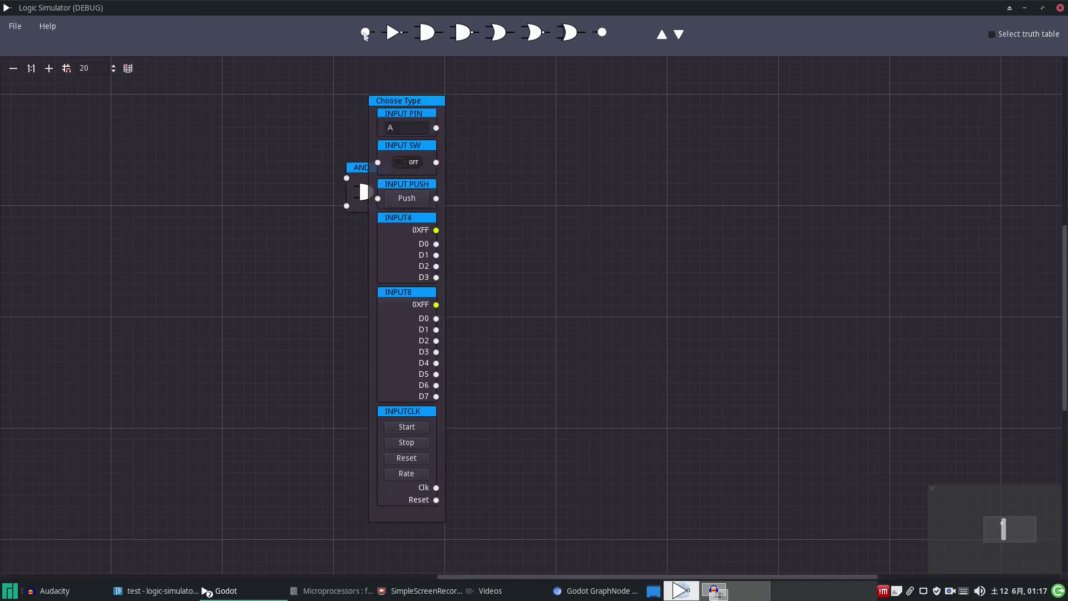
{"action": "left_click_drag", "start_coordinate": [270, 128], "coordinate": [156, 123]}
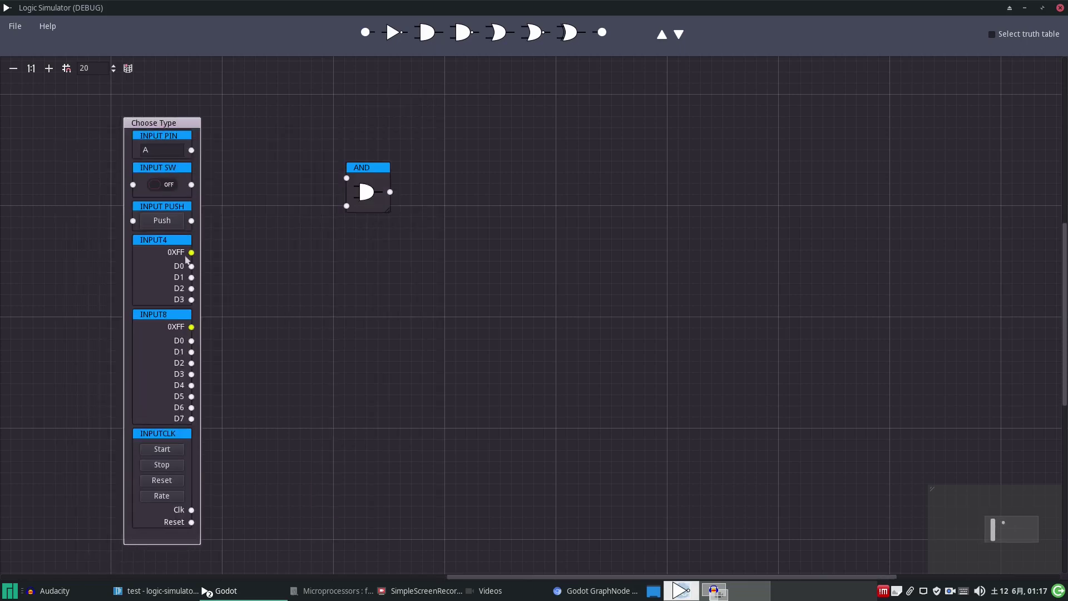
{"action": "left_click", "coordinate": [165, 208]}
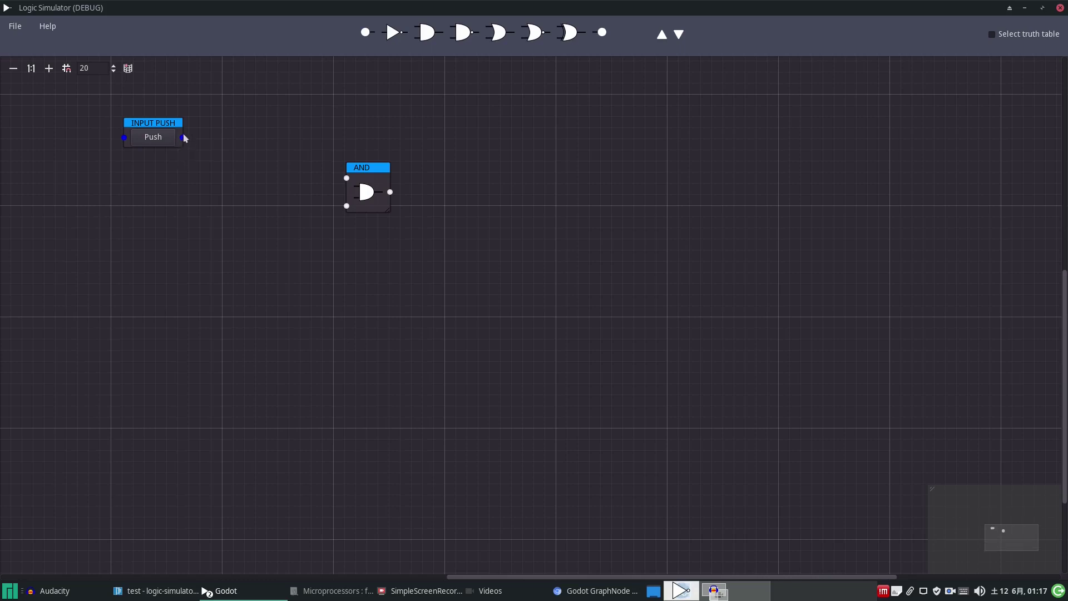
Wire the push button to the AND gate's upper input and test it twice.
{"action": "left_click_drag", "start_coordinate": [182, 137], "coordinate": [346, 180]}
{"action": "left_click", "coordinate": [159, 136]}
{"action": "left_click", "coordinate": [159, 136]}
{"action": "left_click", "coordinate": [604, 32]}
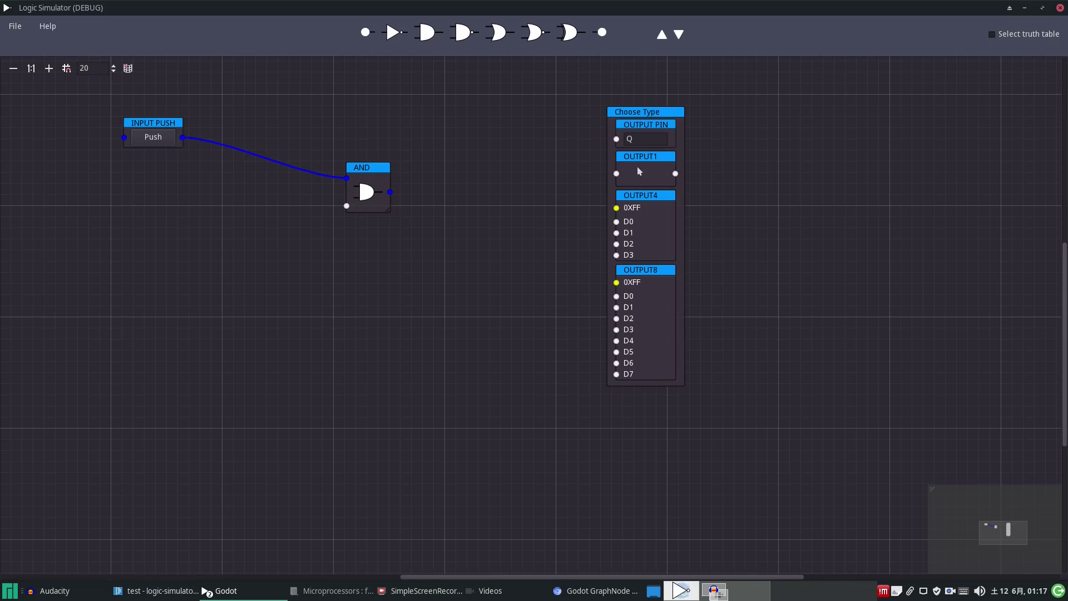
Place an OUTPUT4 node, wire the AND output to D0, and test with Push.
{"action": "left_click", "coordinate": [641, 198]}
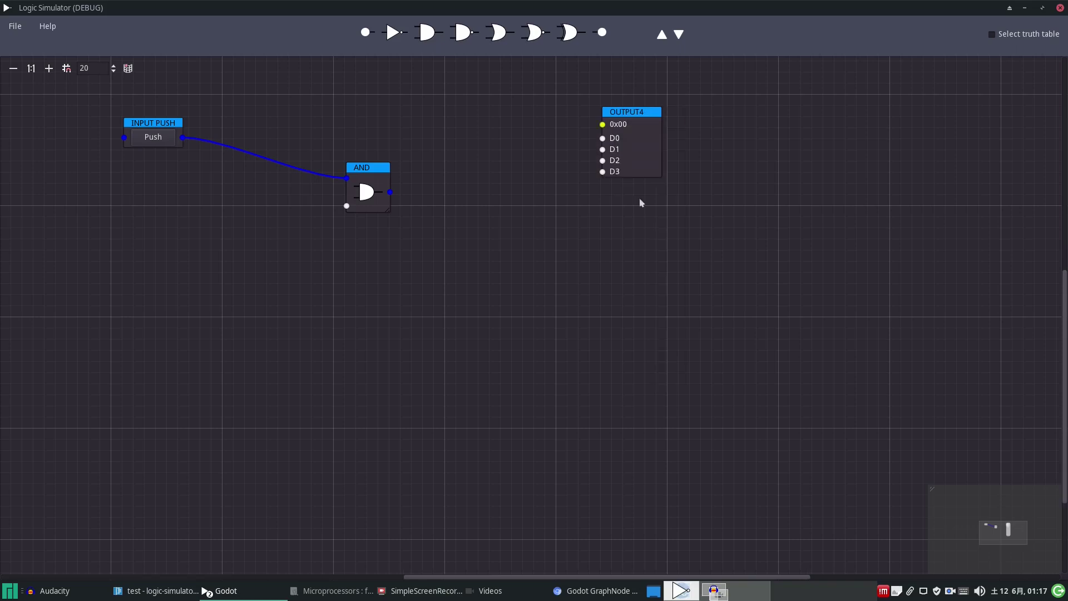
{"action": "left_click_drag", "start_coordinate": [632, 119], "coordinate": [554, 166]}
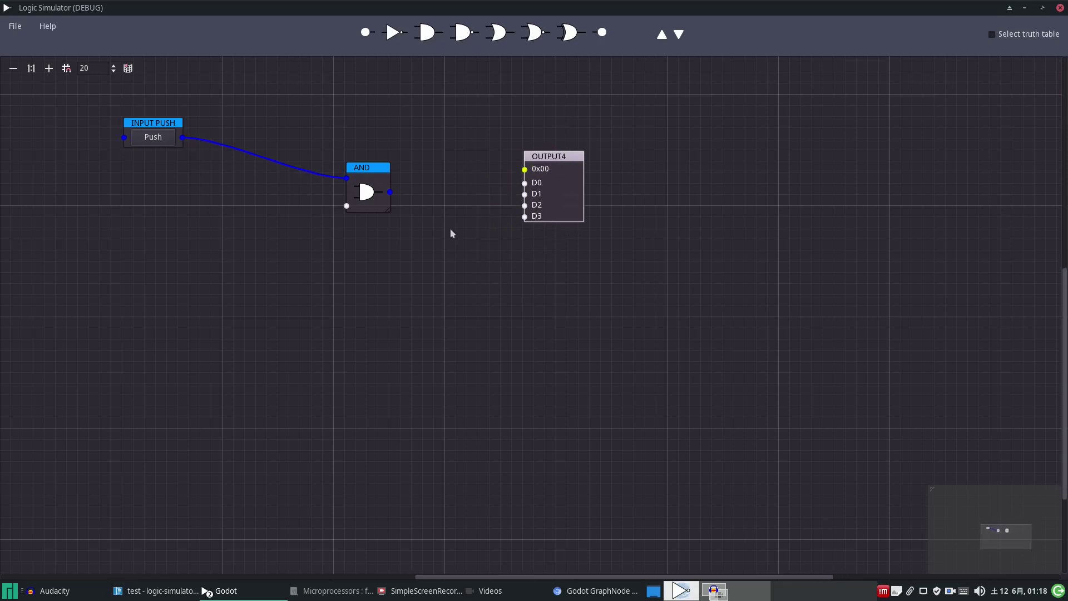
{"action": "left_click_drag", "start_coordinate": [391, 194], "coordinate": [525, 183]}
{"action": "left_click", "coordinate": [155, 142]}
{"action": "left_click", "coordinate": [158, 145]}
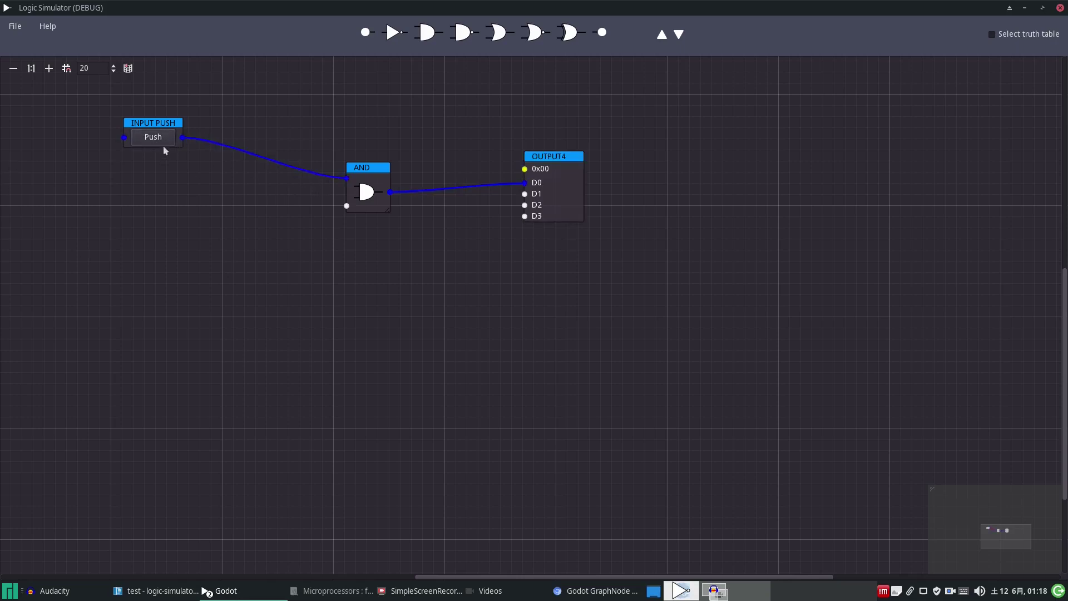
Wire the push button to the AND gate's lower input and test both inputs.
{"action": "left_click_drag", "start_coordinate": [183, 138], "coordinate": [345, 206]}
{"action": "left_click", "coordinate": [147, 136]}
{"action": "left_click", "coordinate": [152, 137]}
{"action": "left_click", "coordinate": [535, 163]}
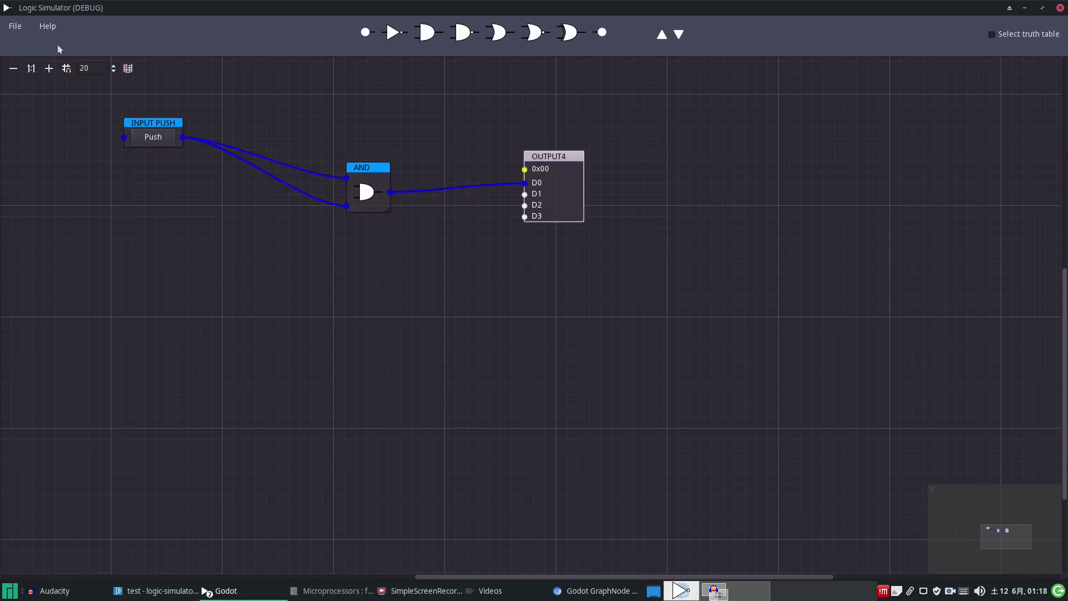
{"action": "left_click", "coordinate": [13, 28]}
Discard the current circuit and open 'dlatch' from the project's data folder.
{"action": "left_click", "coordinate": [17, 41]}
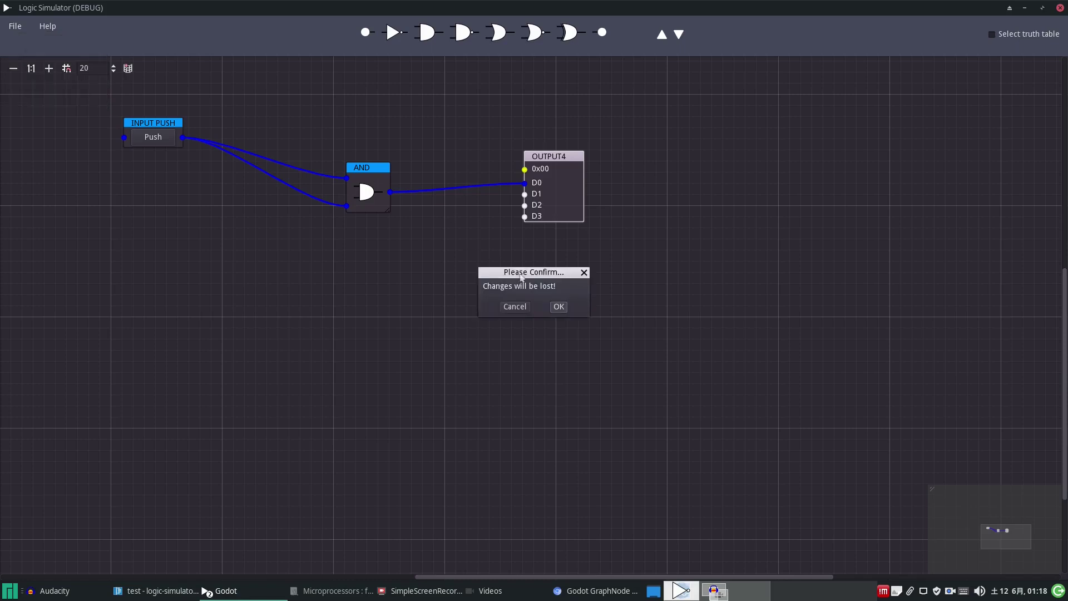
{"action": "left_click", "coordinate": [559, 307]}
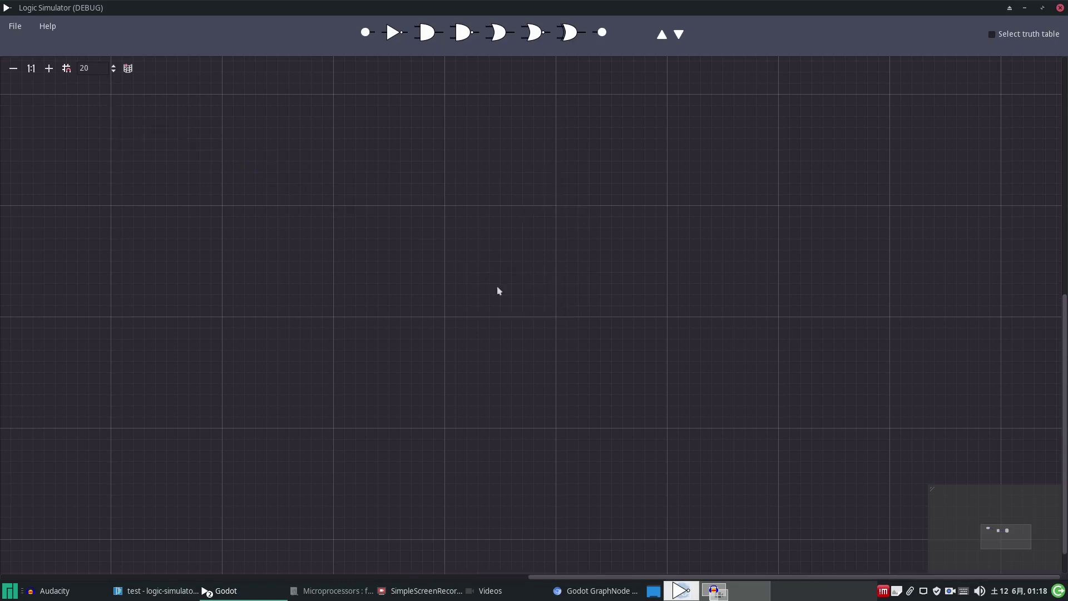
{"action": "left_click", "coordinate": [16, 27]}
{"action": "left_click", "coordinate": [25, 52]}
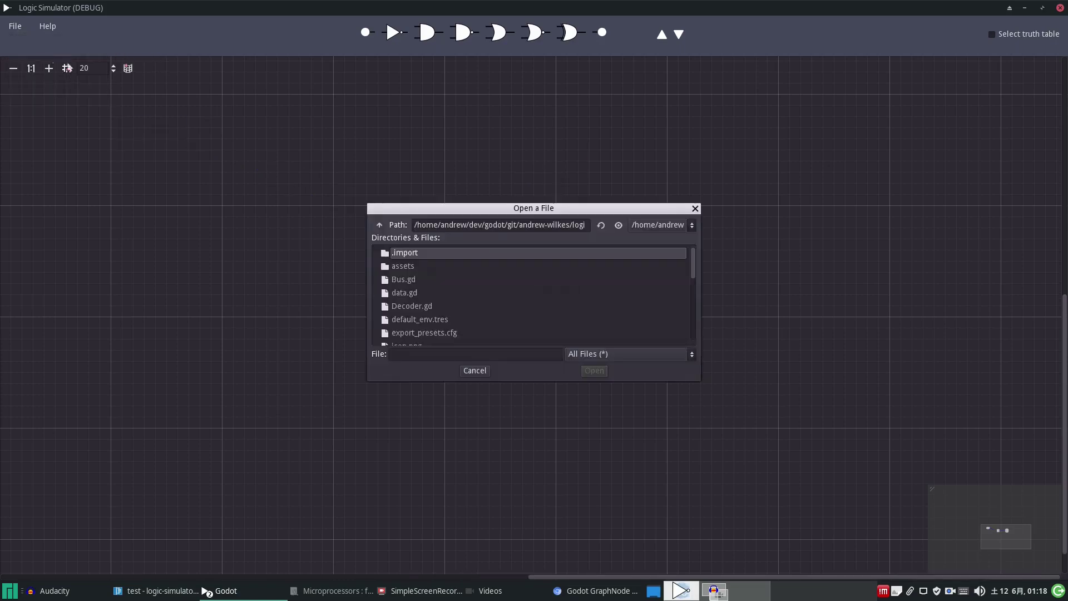
{"action": "left_click", "coordinate": [377, 228]}
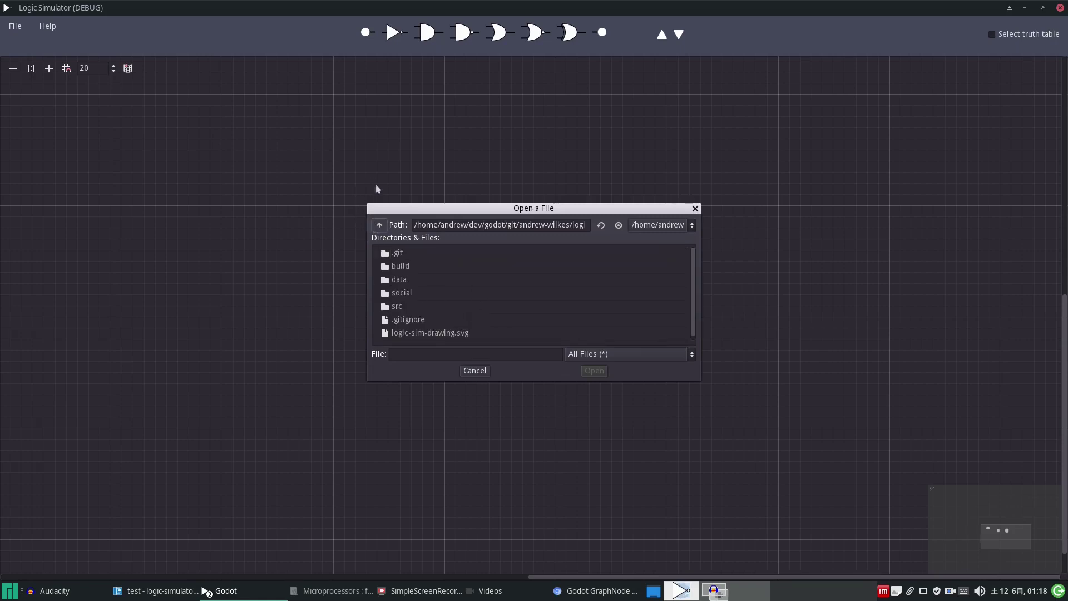
{"action": "left_click", "coordinate": [403, 279]}
{"action": "double_click", "coordinate": [403, 280]}
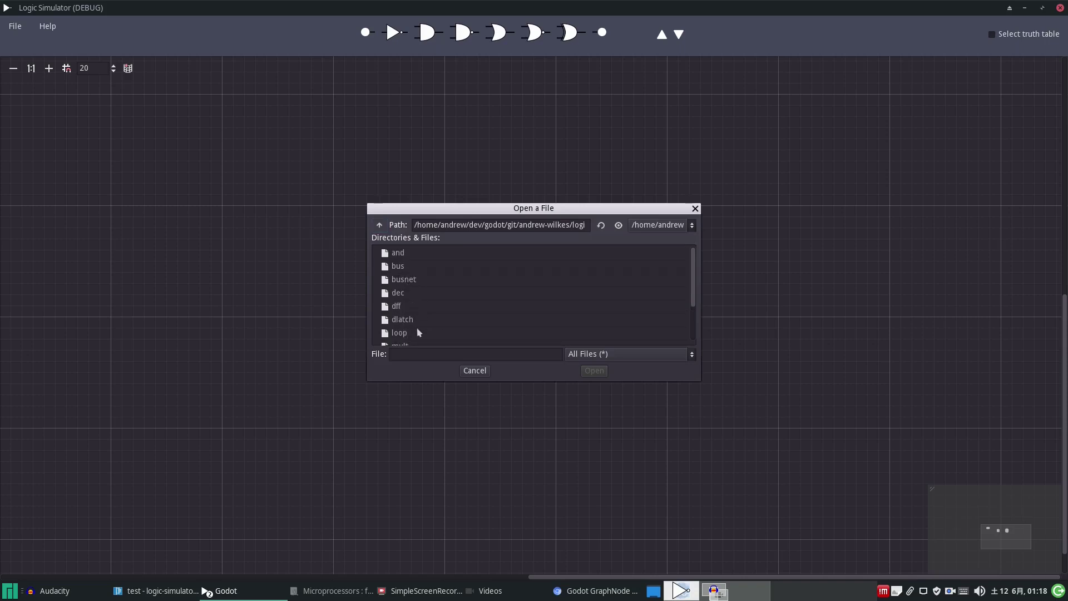
{"action": "left_click", "coordinate": [402, 321]}
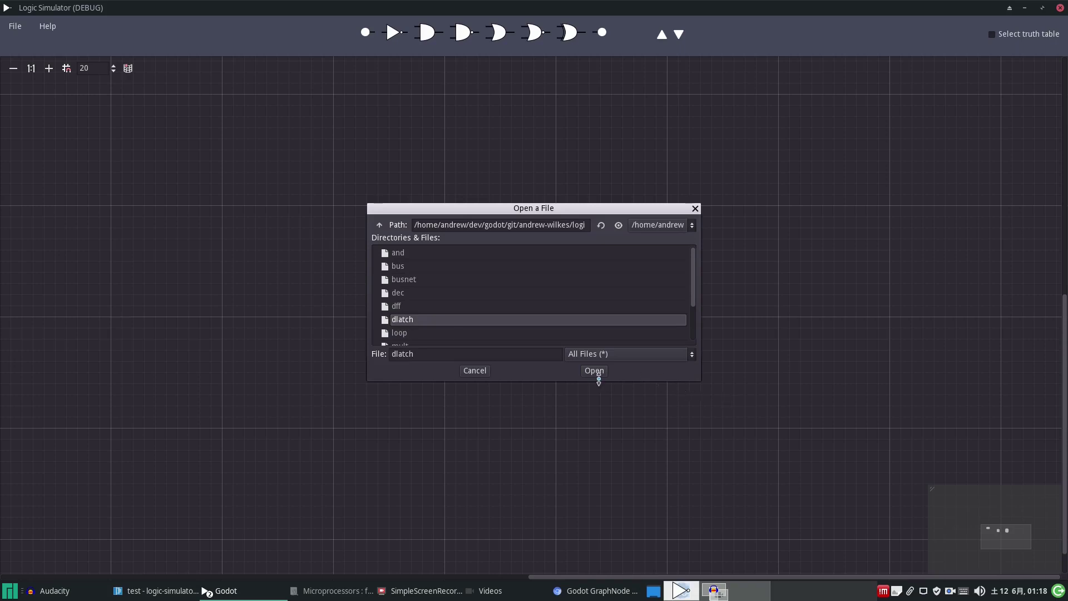
{"action": "left_click", "coordinate": [595, 373]}
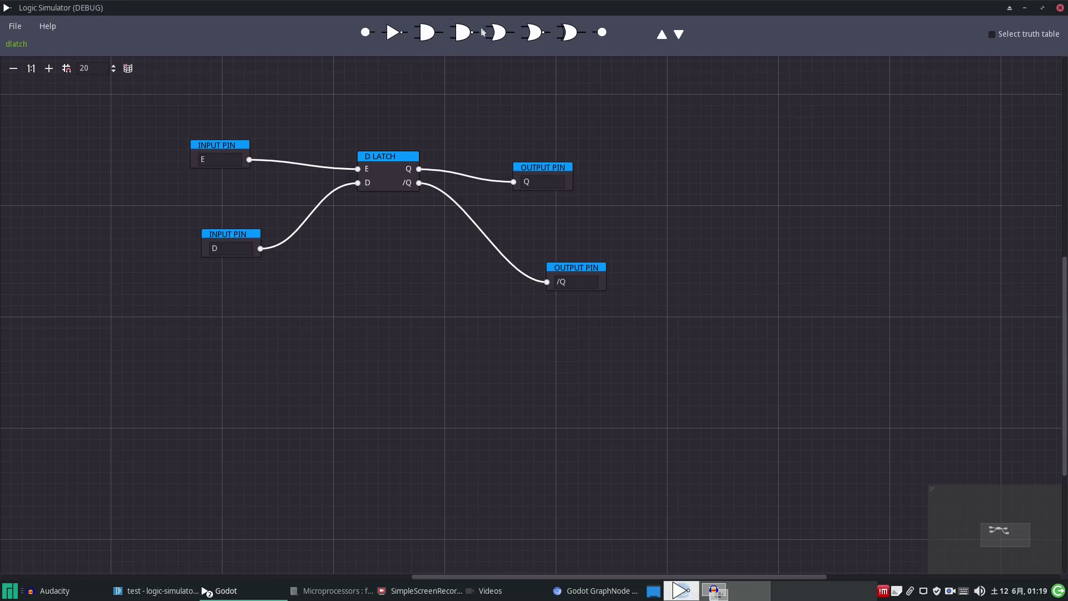
{"action": "left_click", "coordinate": [464, 35]}
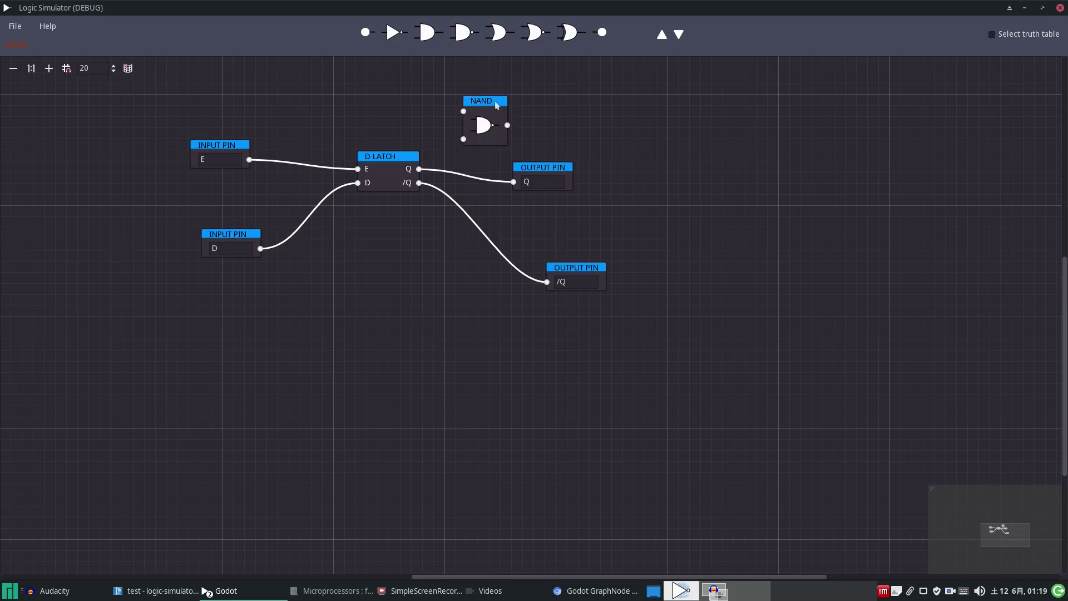
{"action": "left_click", "coordinate": [496, 105]}
{"action": "key", "text": "Delete"}
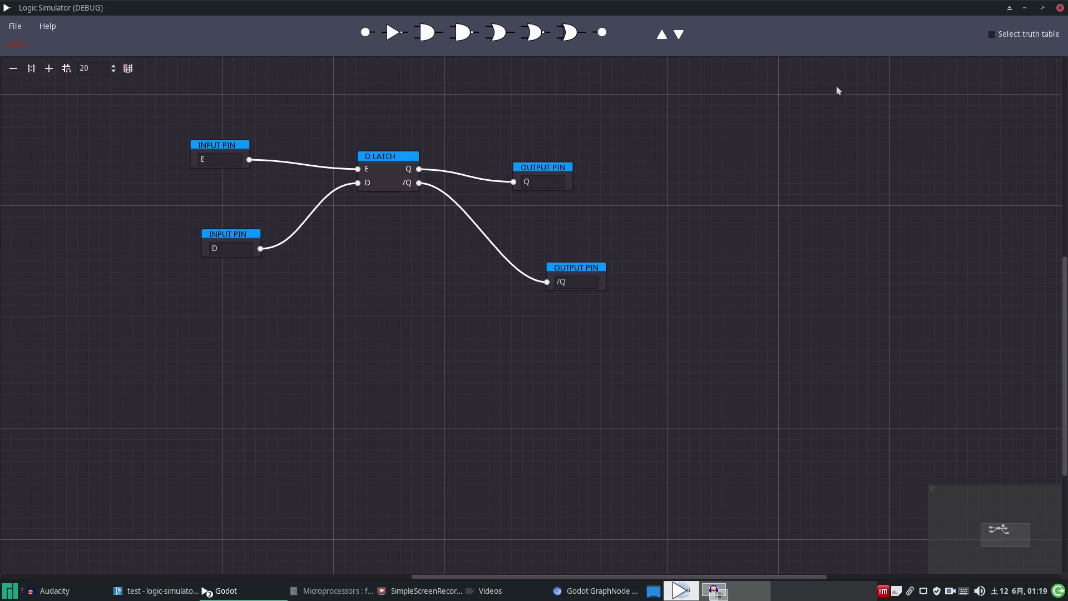
Page the toolbar to the latch and flip-flop components and enable Select truth table.
{"action": "left_click", "coordinate": [661, 37]}
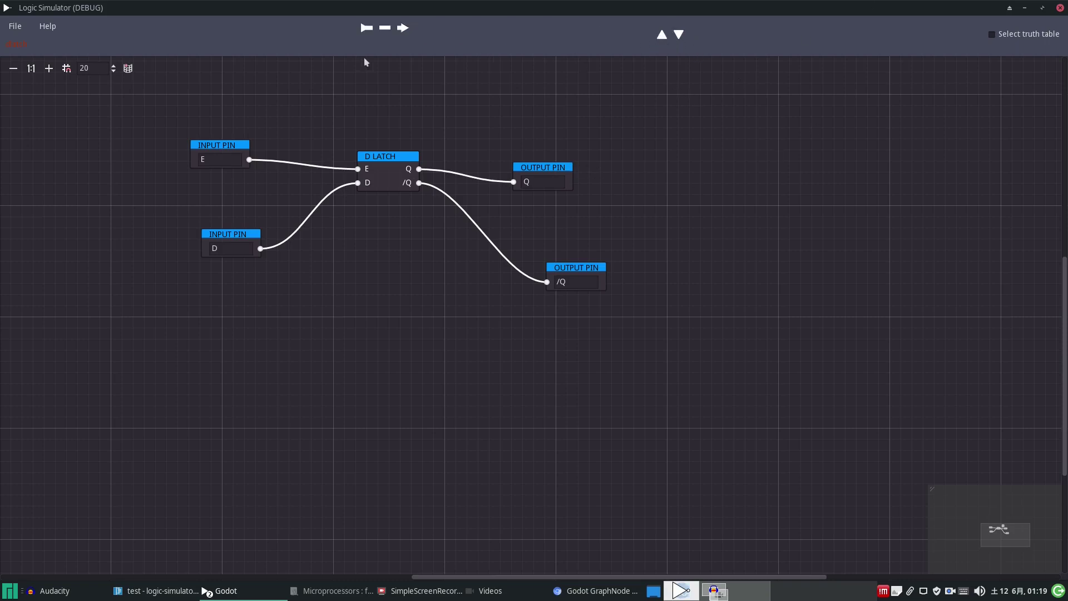
{"action": "left_click", "coordinate": [661, 35]}
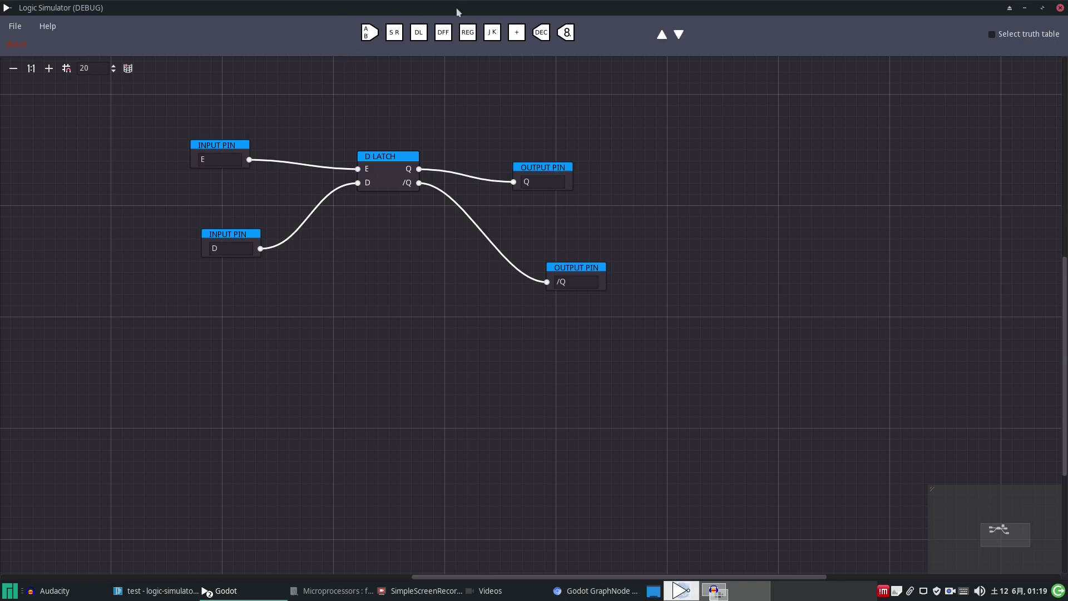
{"action": "left_click", "coordinate": [993, 34]}
Open the DL truth table below the circuit, nudge the E pin, and run Test.
{"action": "left_click", "coordinate": [418, 34]}
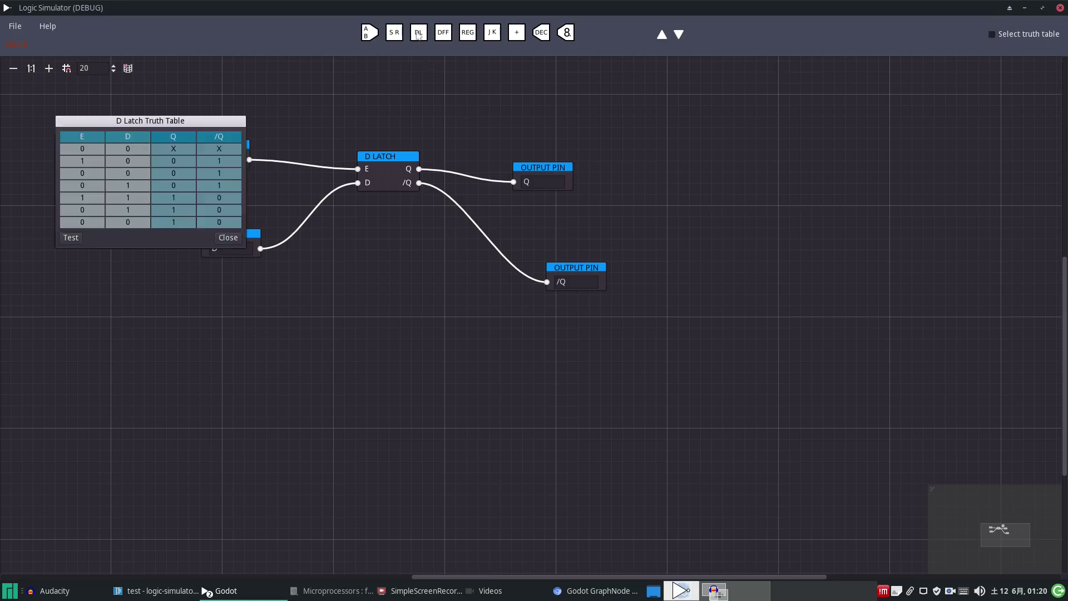
{"action": "left_click_drag", "start_coordinate": [205, 121], "coordinate": [438, 289]}
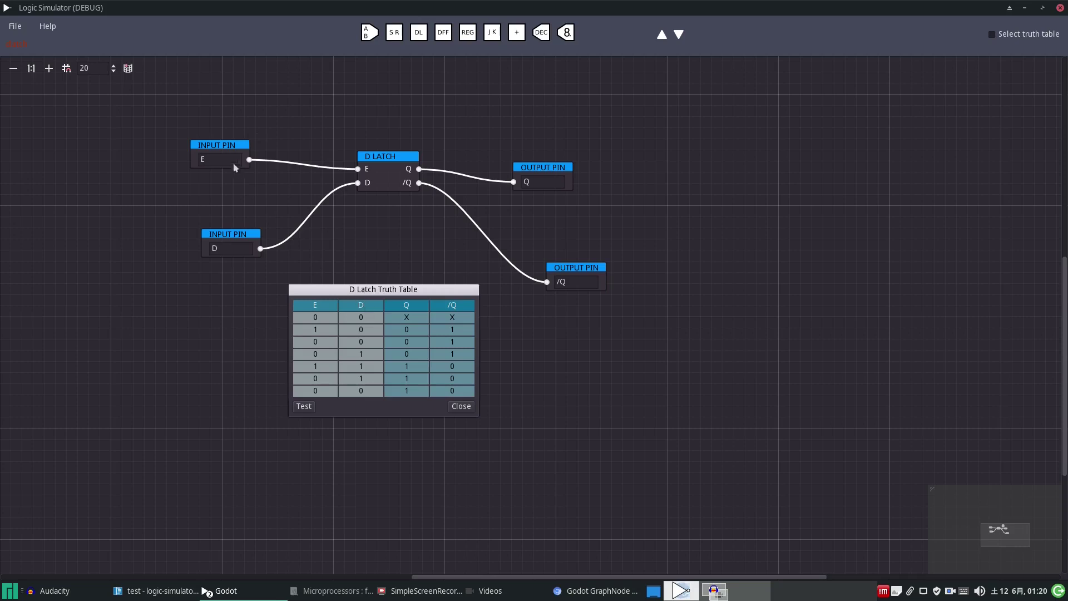
{"action": "left_click_drag", "start_coordinate": [221, 148], "coordinate": [233, 137]}
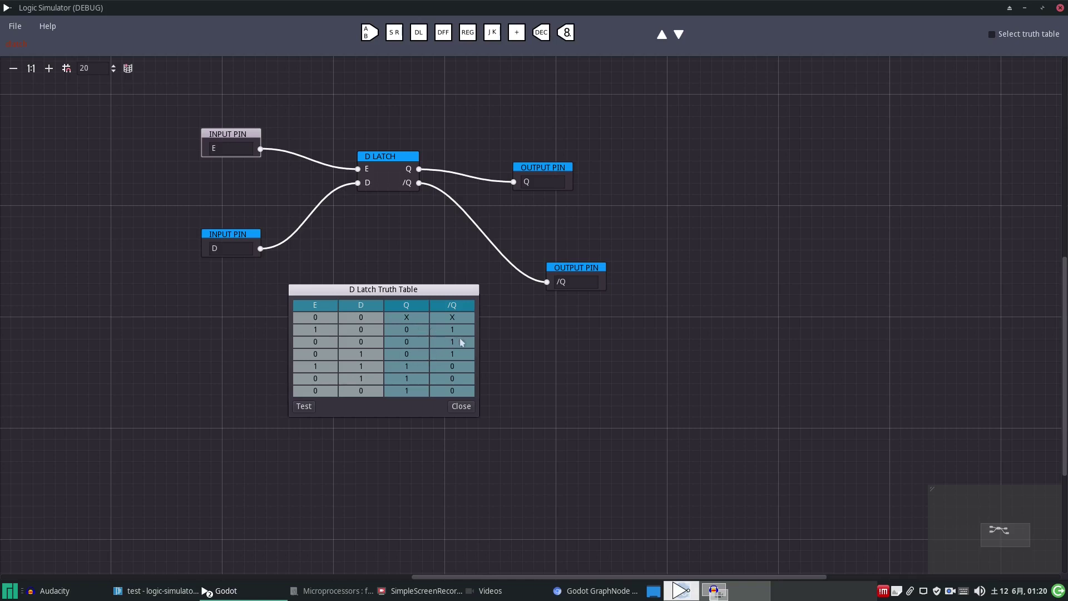
{"action": "left_click", "coordinate": [307, 409]}
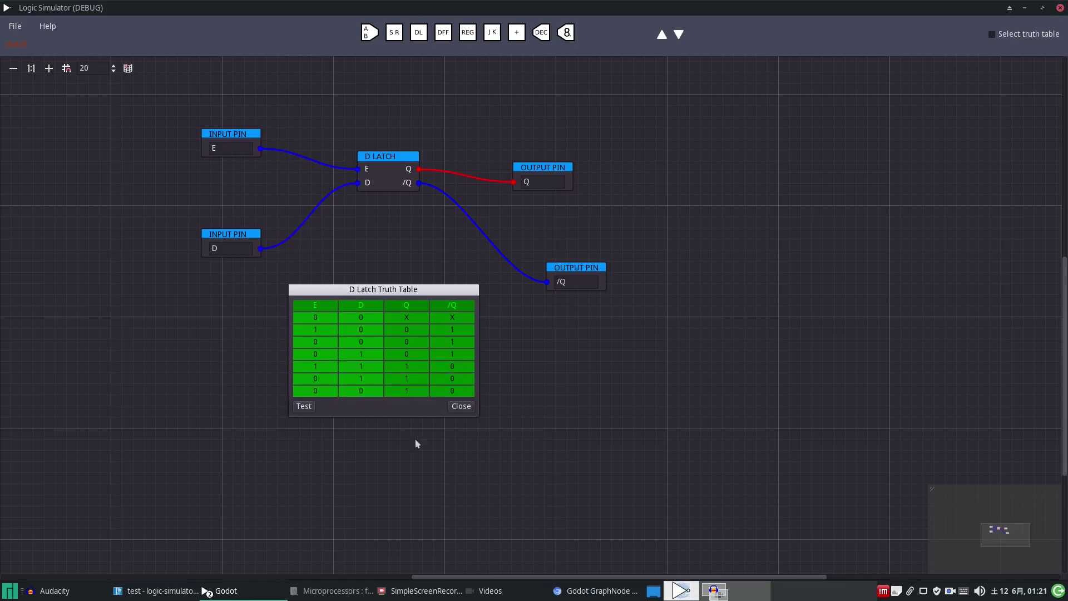
Dismiss the Passed Tests alert, close the table, and page back to latch components.
{"action": "left_click", "coordinate": [461, 410]}
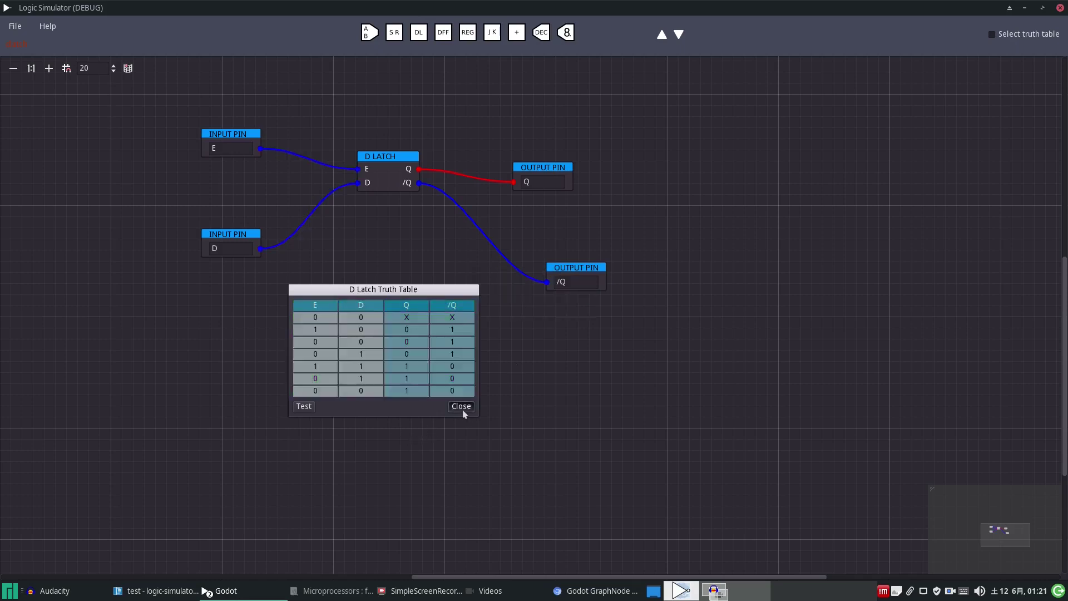
{"action": "left_click", "coordinate": [461, 408]}
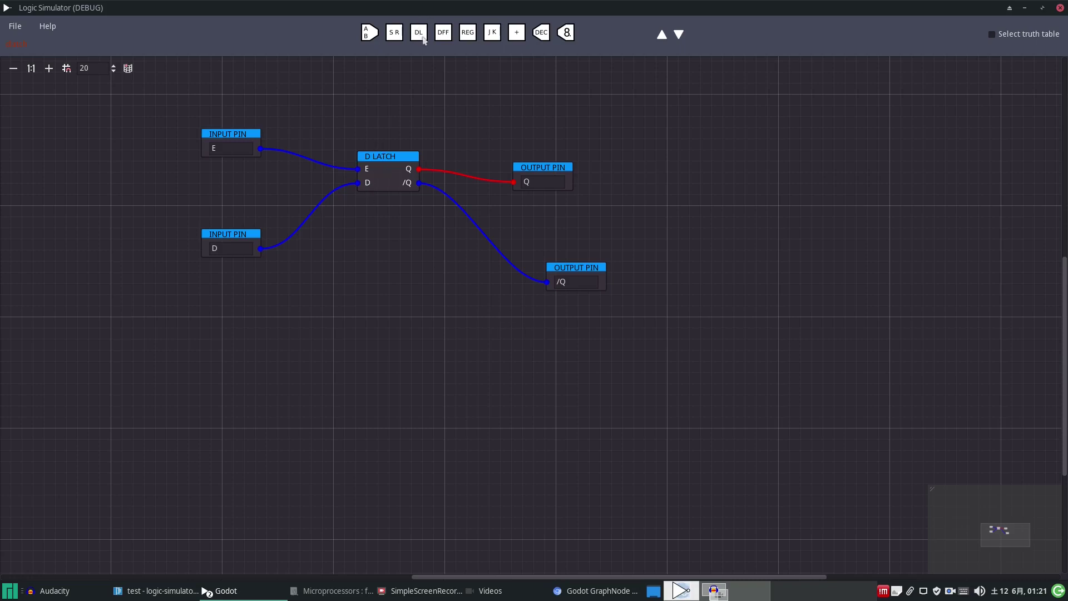
{"action": "left_click", "coordinate": [678, 35]}
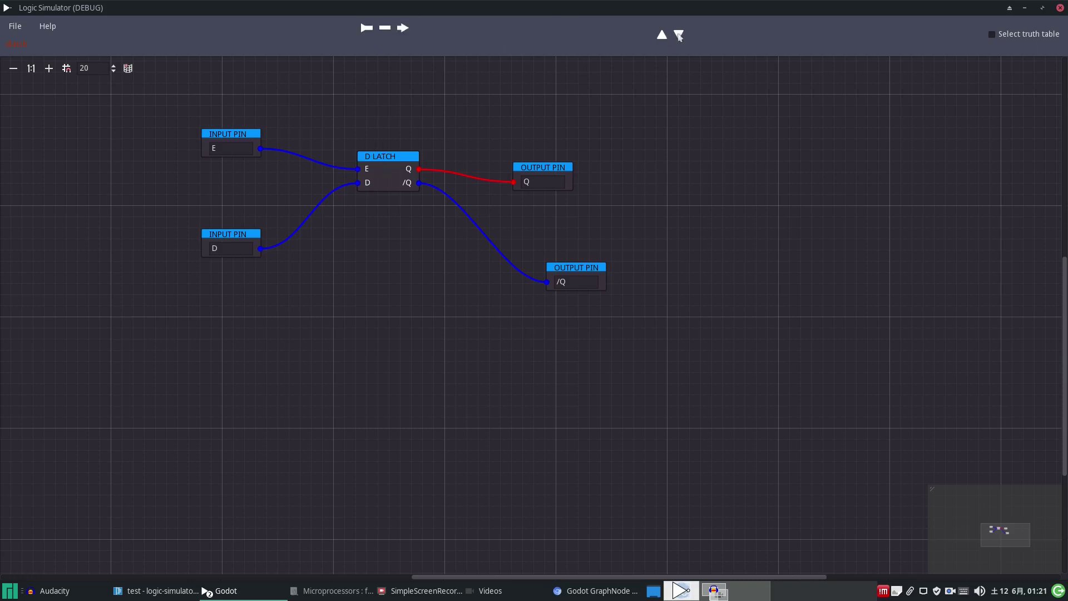
{"action": "left_click", "coordinate": [678, 35]}
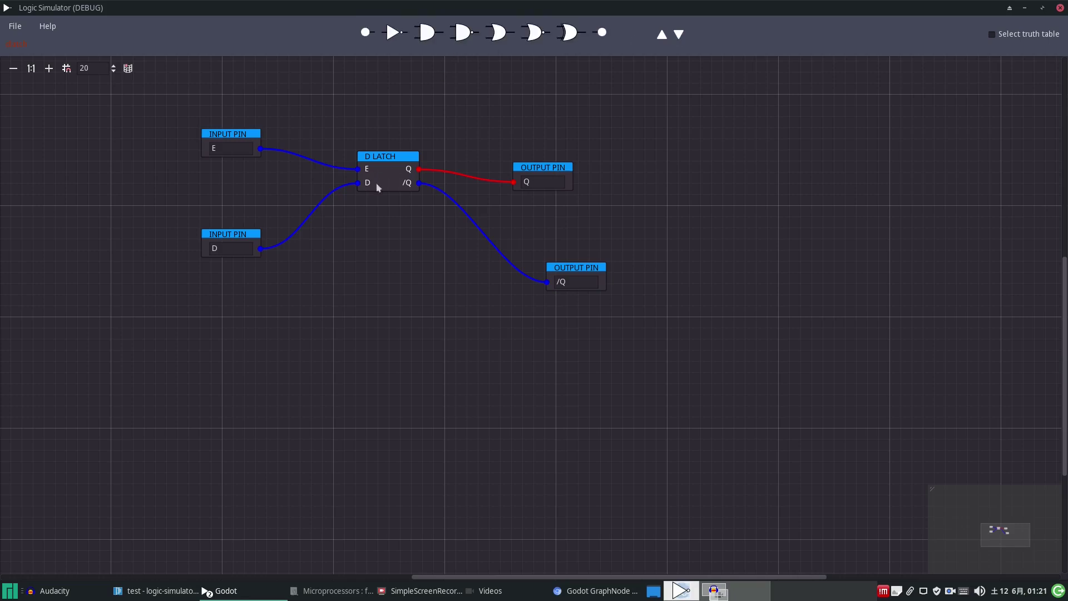
{"action": "left_click", "coordinate": [661, 35]}
{"action": "left_click", "coordinate": [662, 35]}
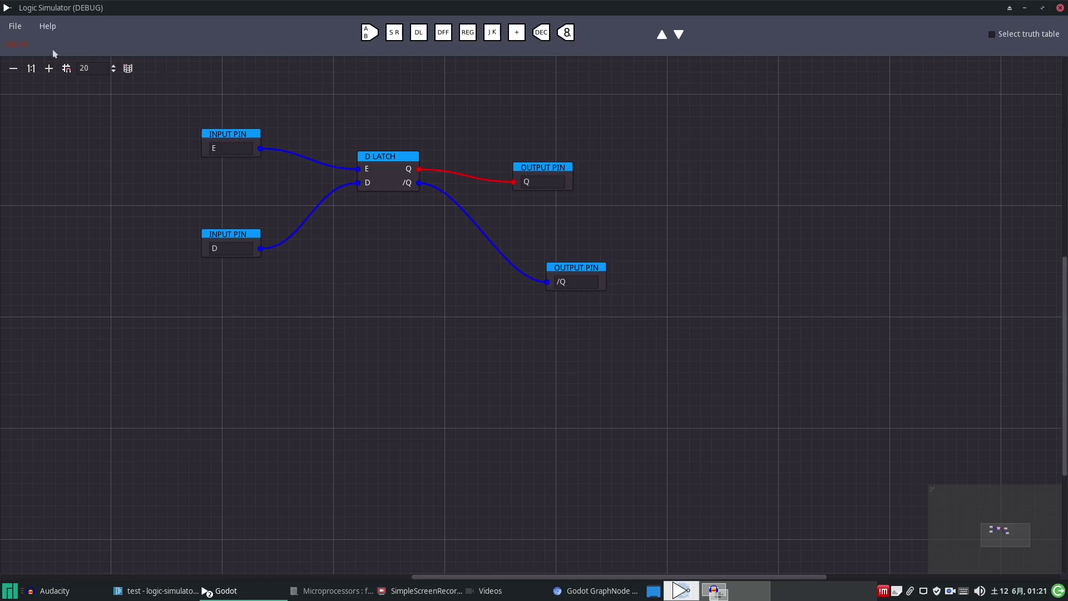
Re-enable truth-table selection, move the D LATCH down-right, and close the table.
{"action": "left_click", "coordinate": [992, 34]}
{"action": "left_click_drag", "start_coordinate": [411, 163], "coordinate": [422, 185]}
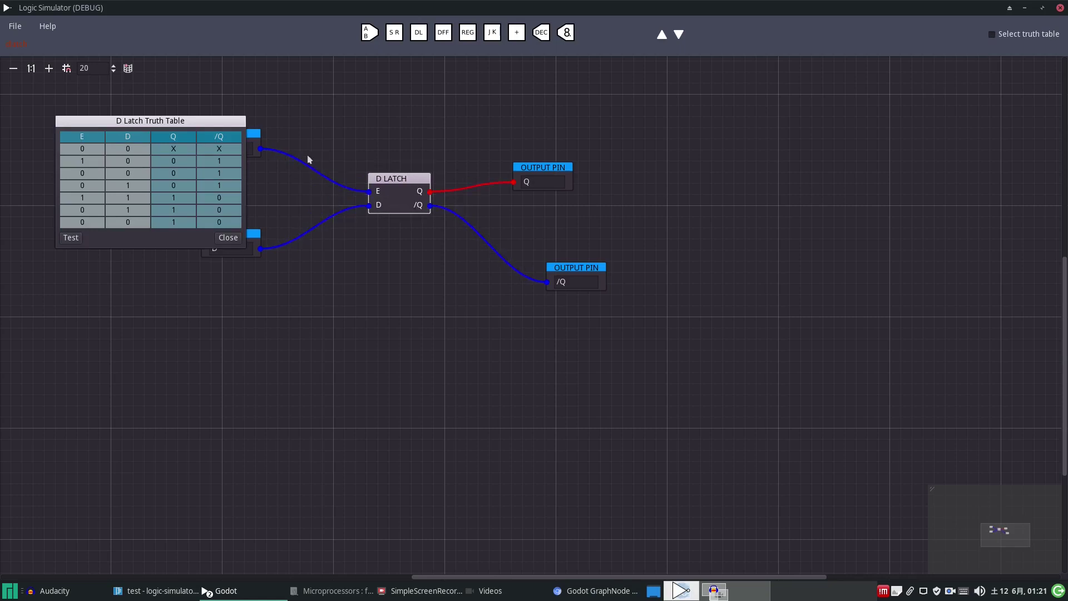
{"action": "left_click", "coordinate": [227, 238]}
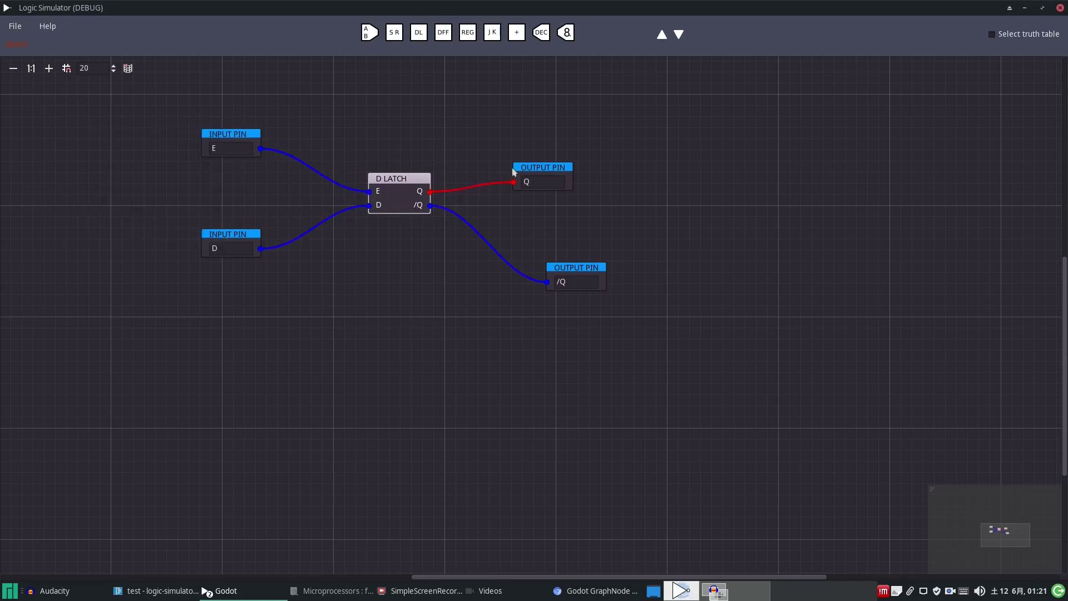